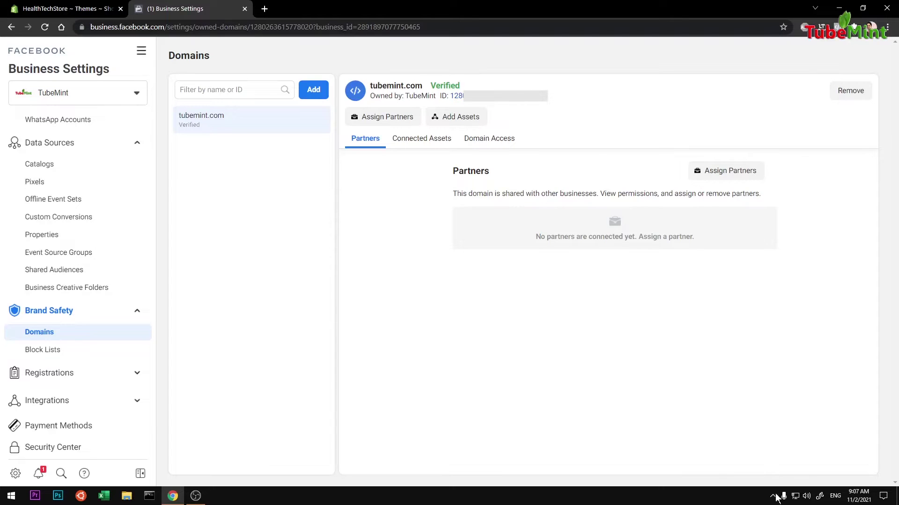
- Select the store's web address on the Shopify themes page, then return to Facebook
left_click(772, 496)
left_click(715, 400)
left_click(61, 6)
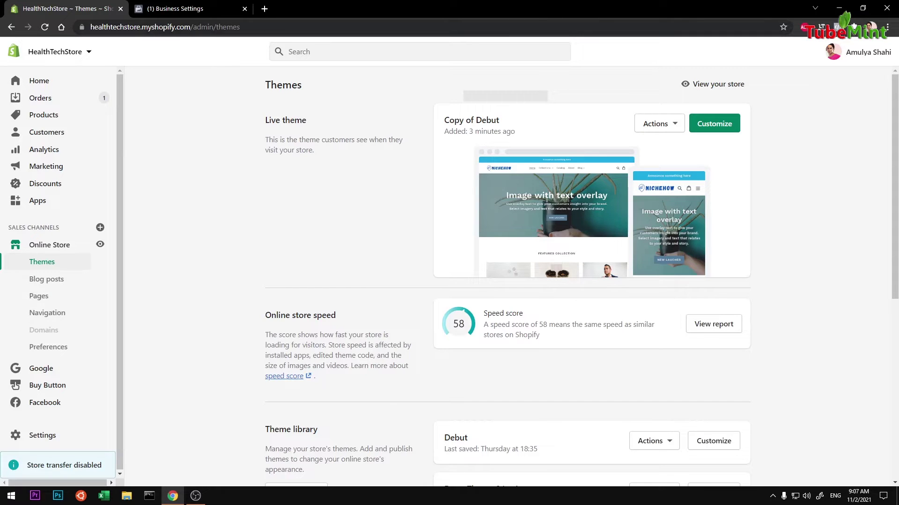
left_click_drag(191, 27, 78, 28)
key("ctrl+c")
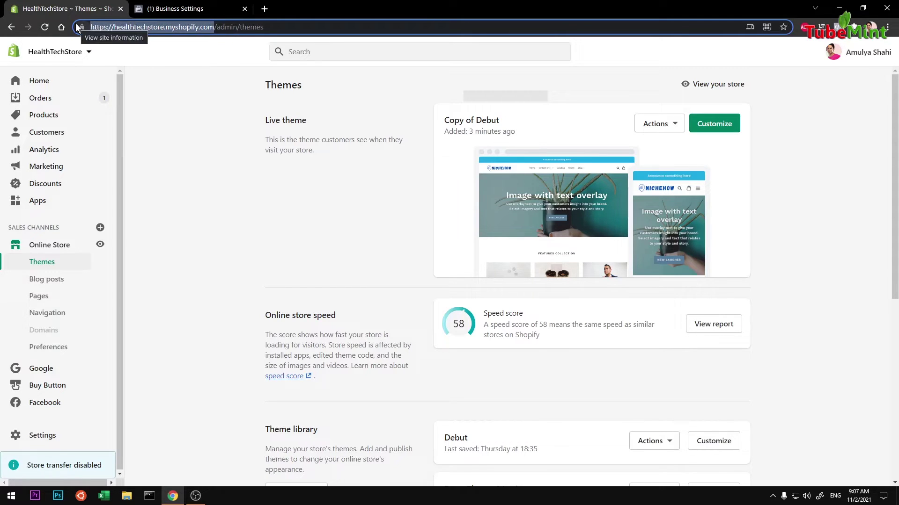
left_click(159, 11)
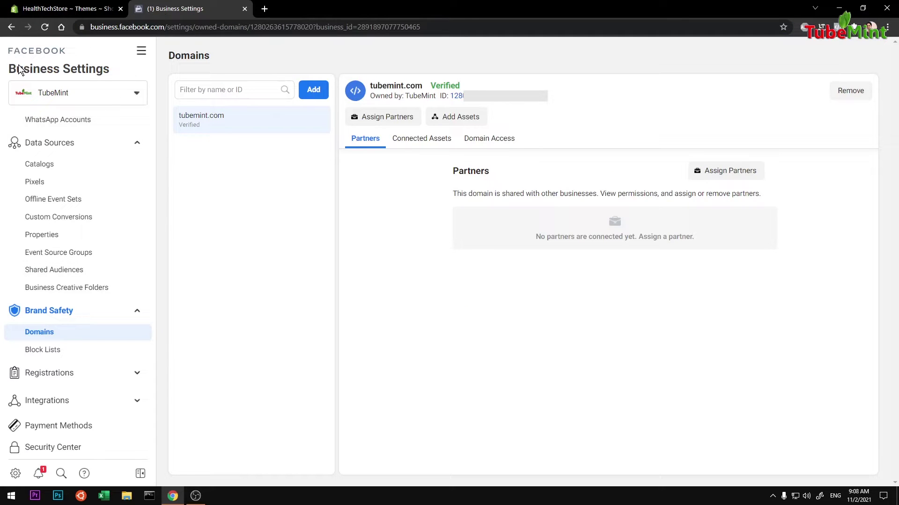
- Collapse the Users, Accounts and Data Sources sidebar sections and go to Brand Safety > Domains
left_click(141, 50)
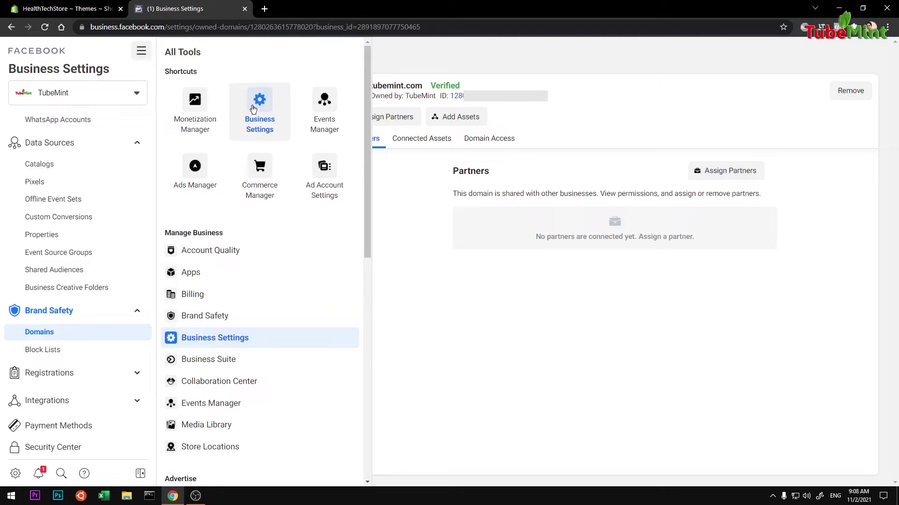
left_click(463, 326)
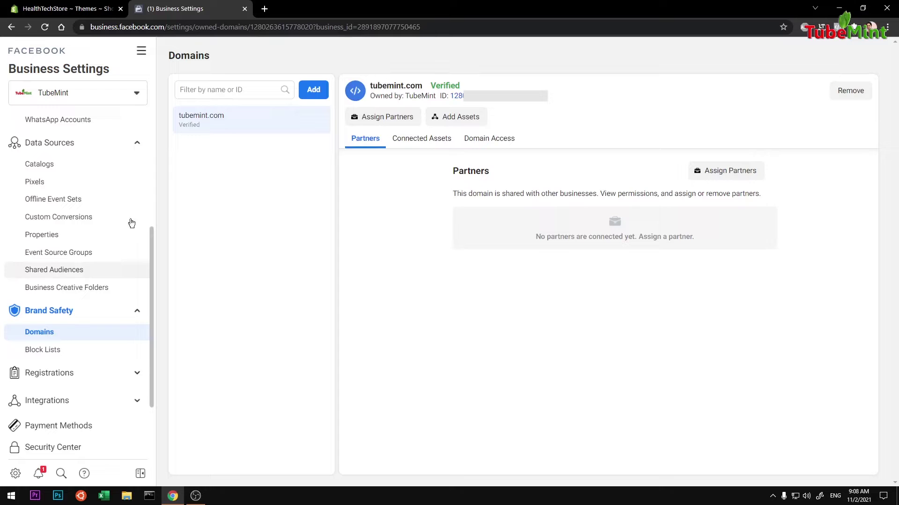
scroll(142, 226, "up", 4)
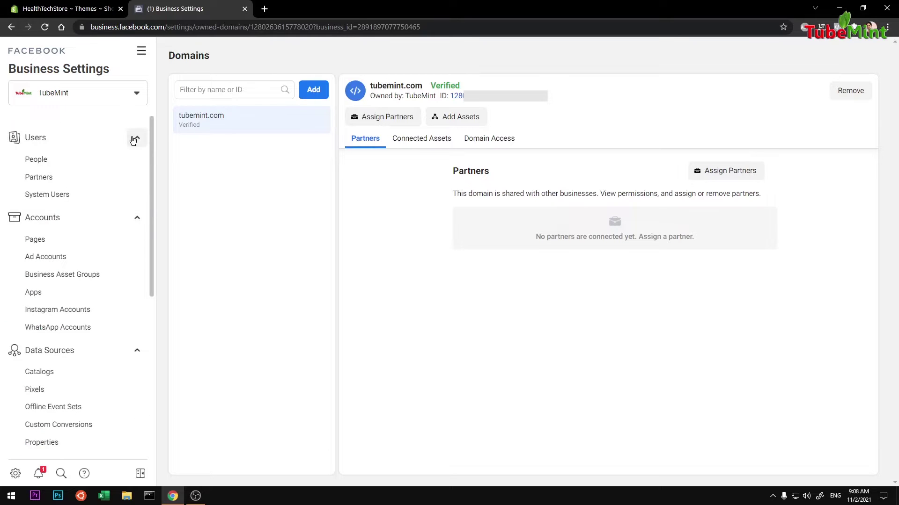
left_click(136, 137)
left_click(133, 169)
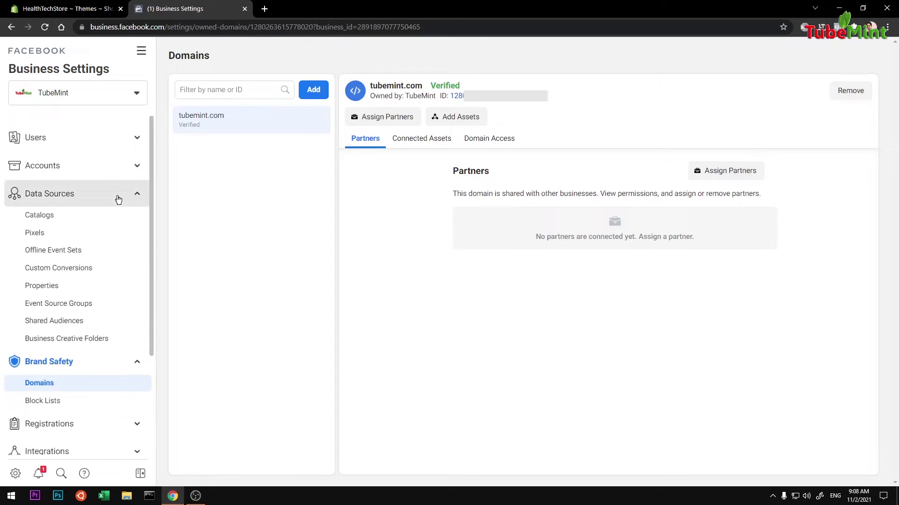
left_click(117, 196)
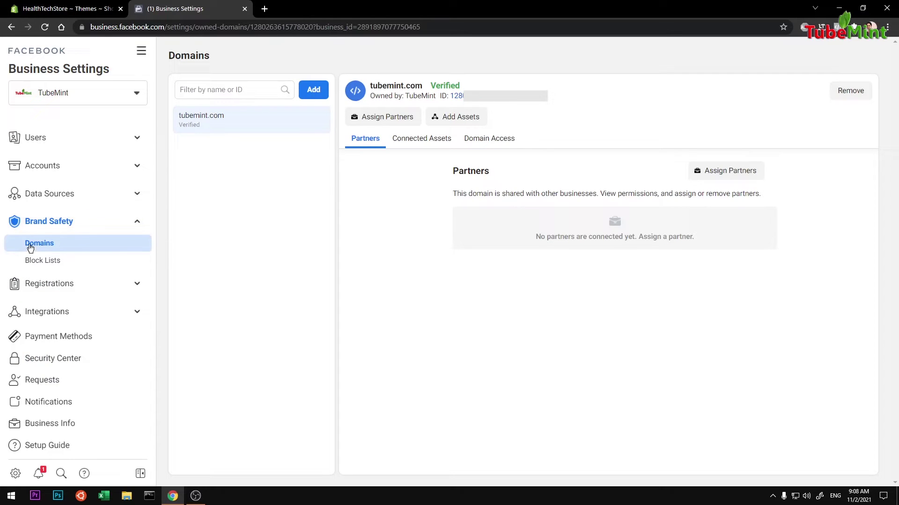
left_click(31, 247)
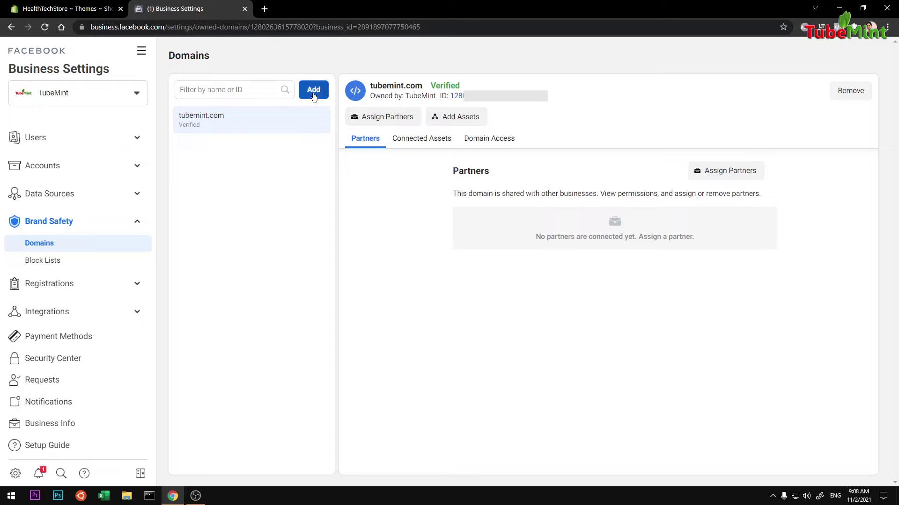
left_click(314, 90)
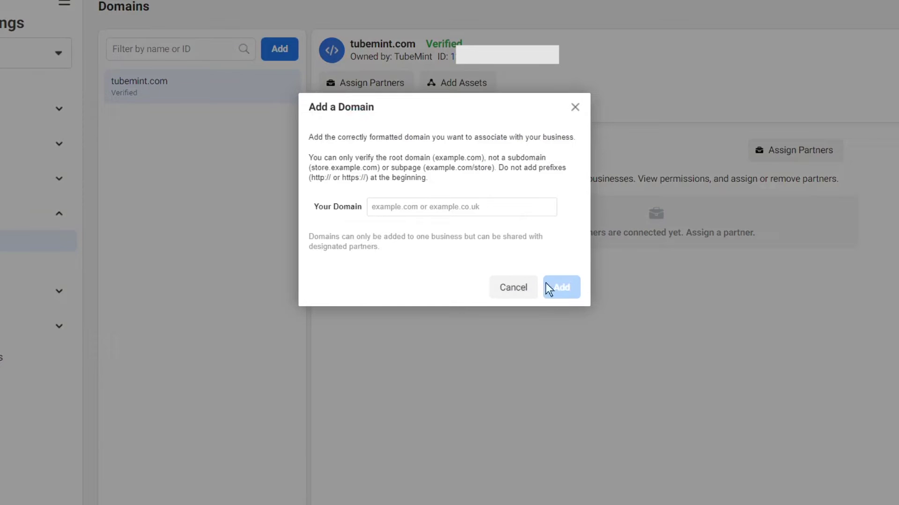
left_click(441, 216)
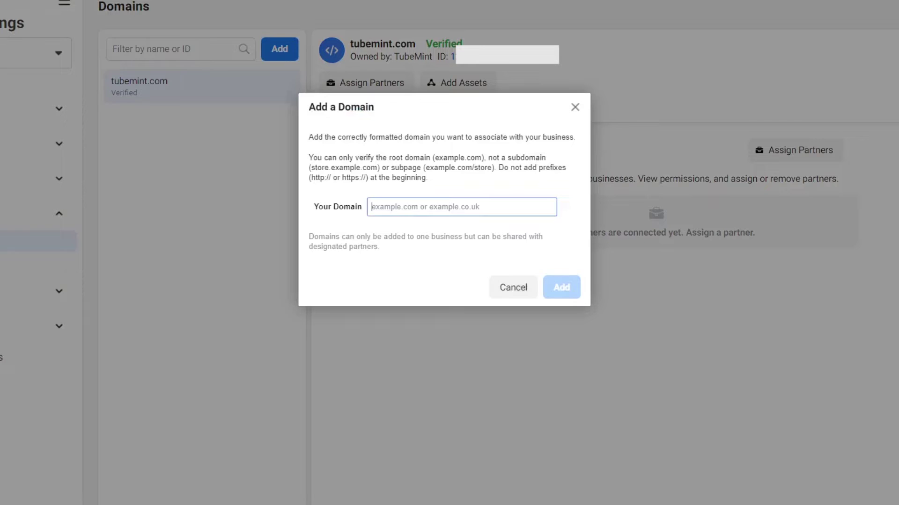
key("ctrl+v")
left_click_drag(396, 207, 372, 207)
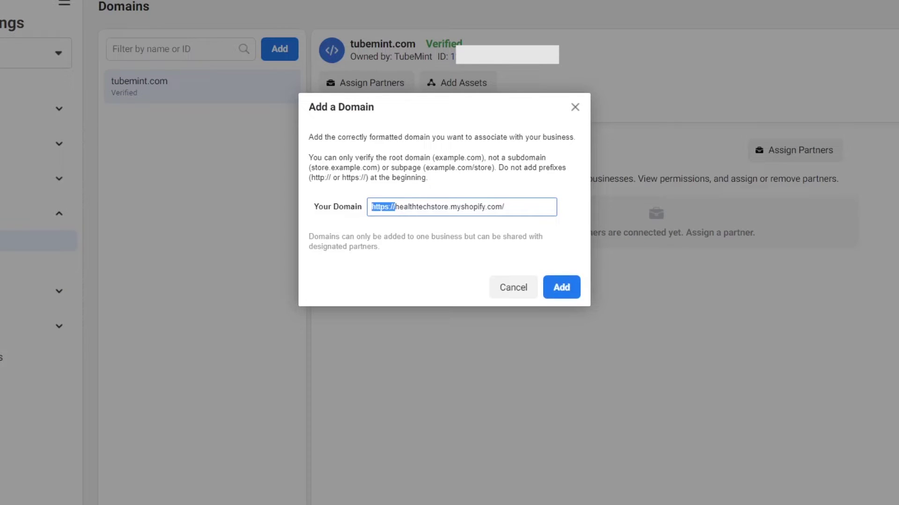
key("BackSpace")
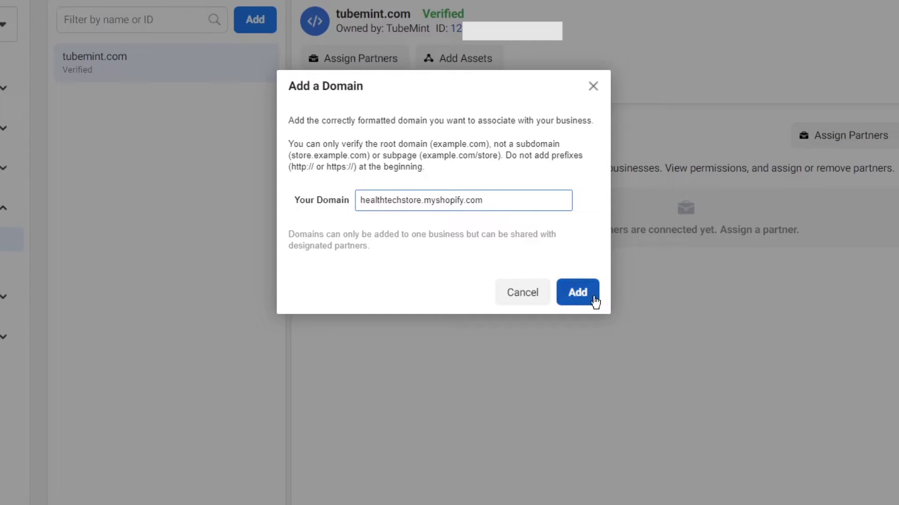
left_click(578, 293)
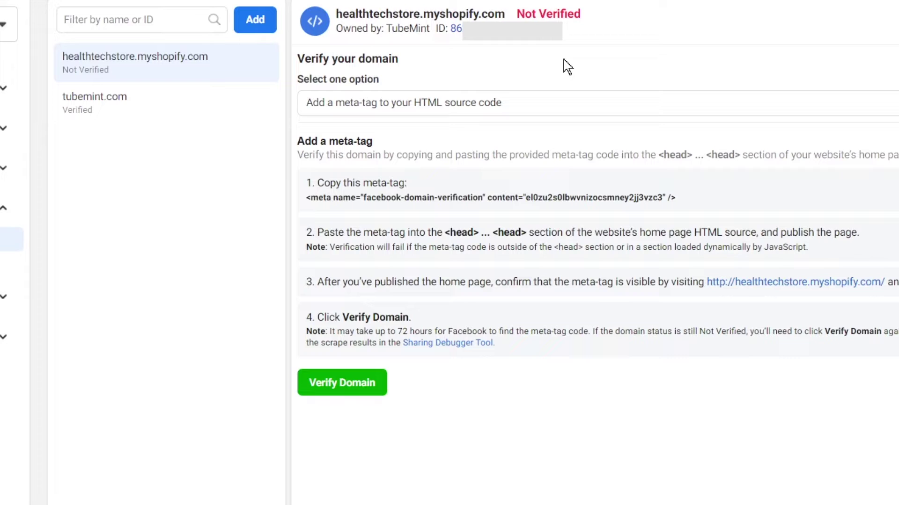
- Choose 'Add a meta-tag to your HTML source code' verification and copy the meta-tag
left_click(560, 113)
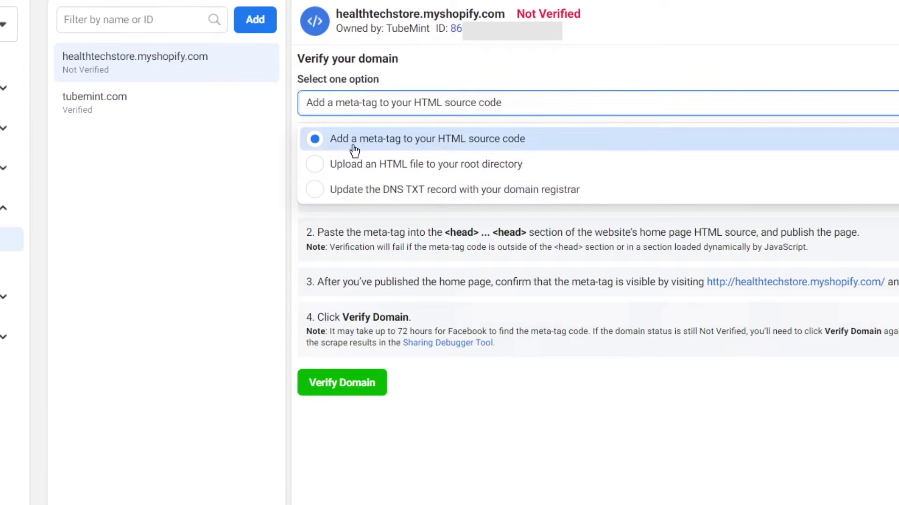
left_click(389, 146)
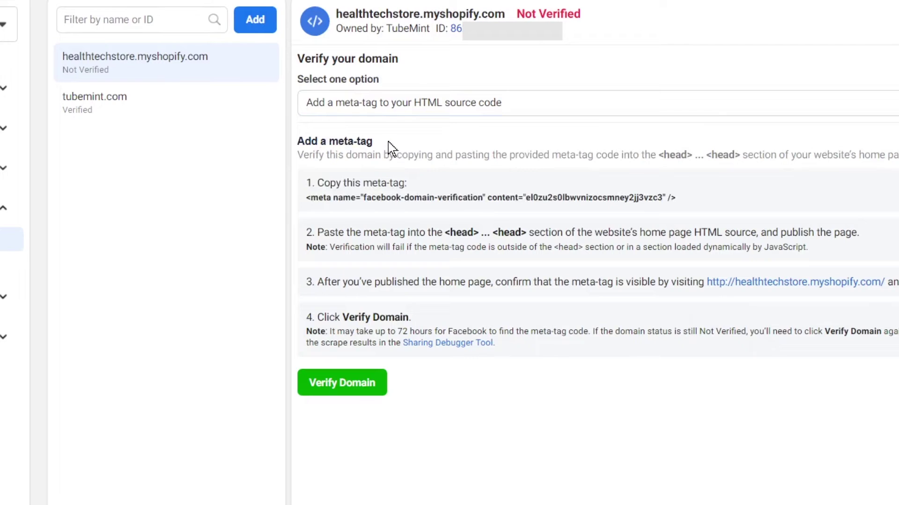
left_click(470, 204)
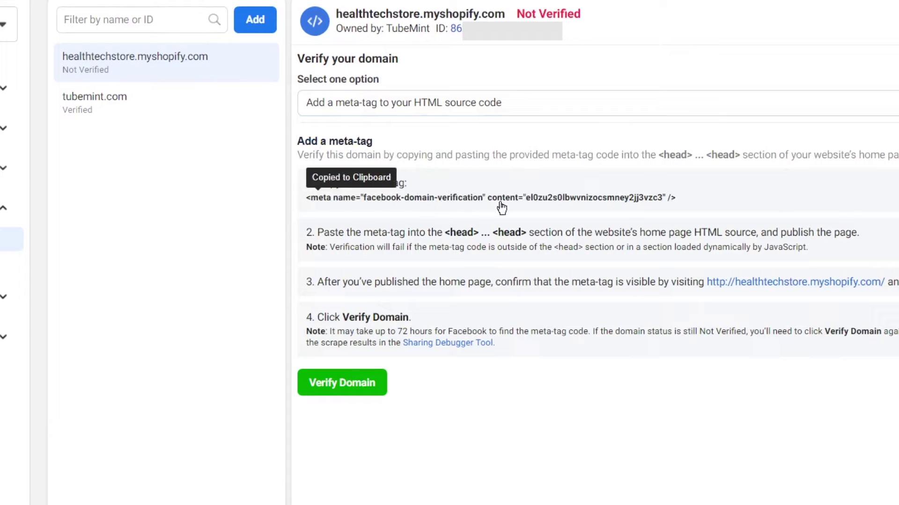
left_click(443, 201)
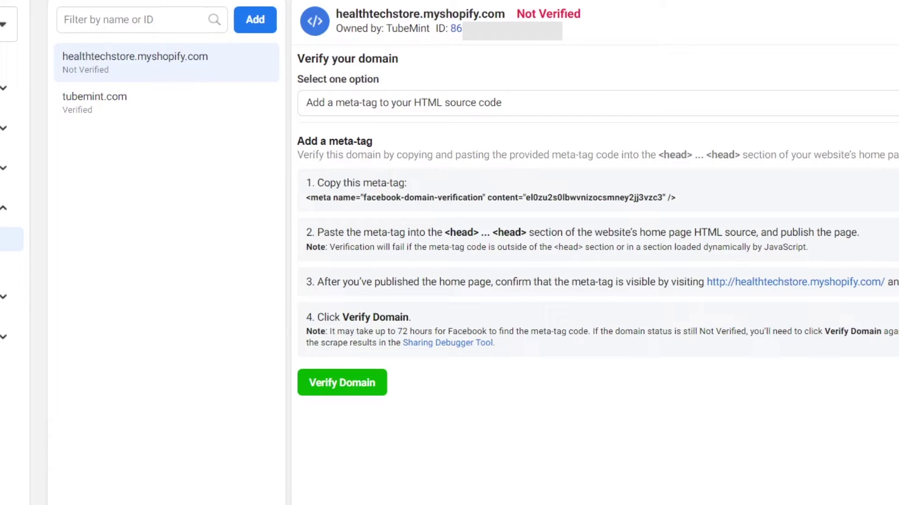
left_click_drag(443, 232, 527, 233)
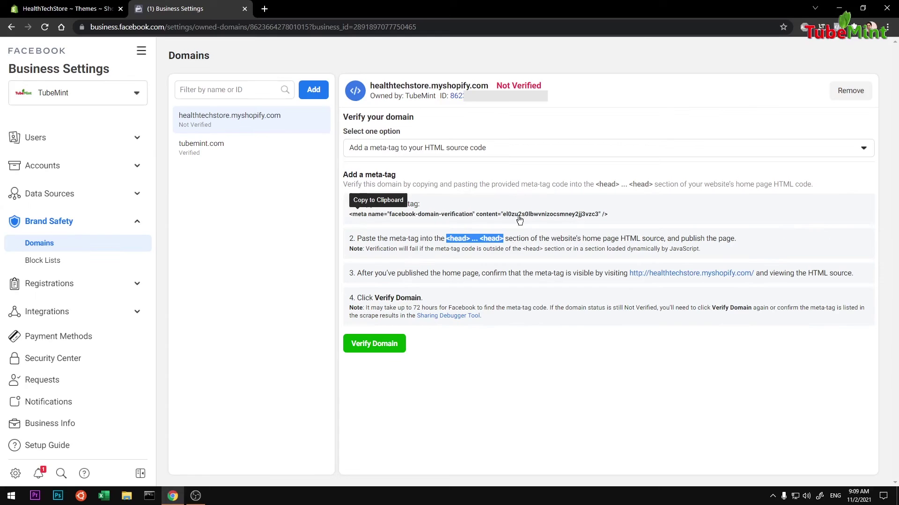
- Open Edit code for the live Copy of Debut theme in Shopify
left_click(54, 9)
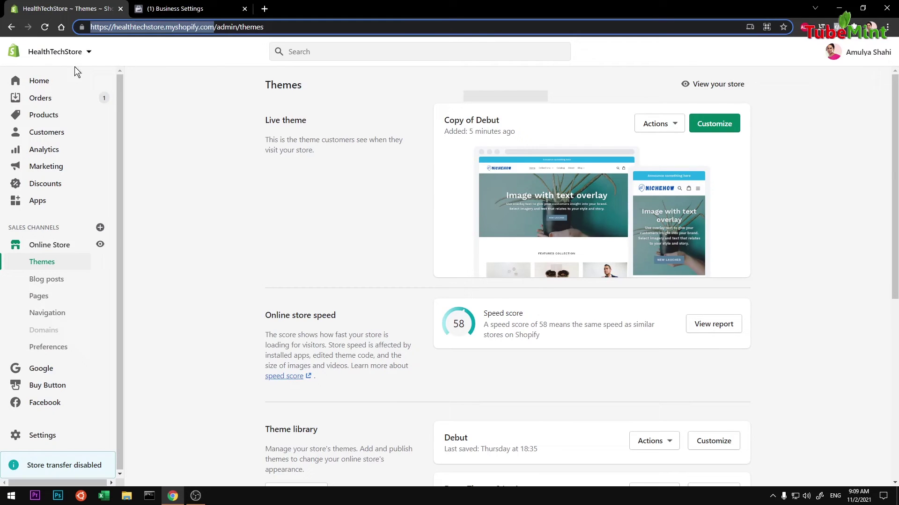
left_click(194, 167)
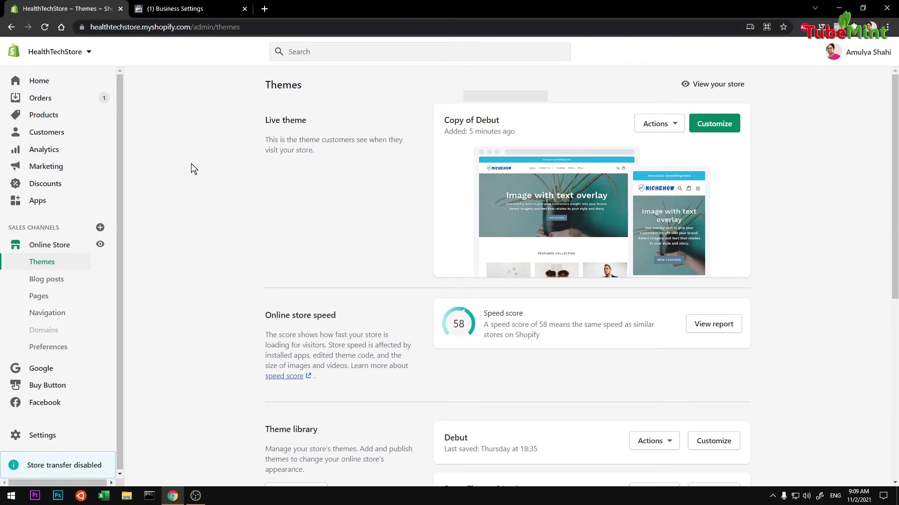
left_click(658, 125)
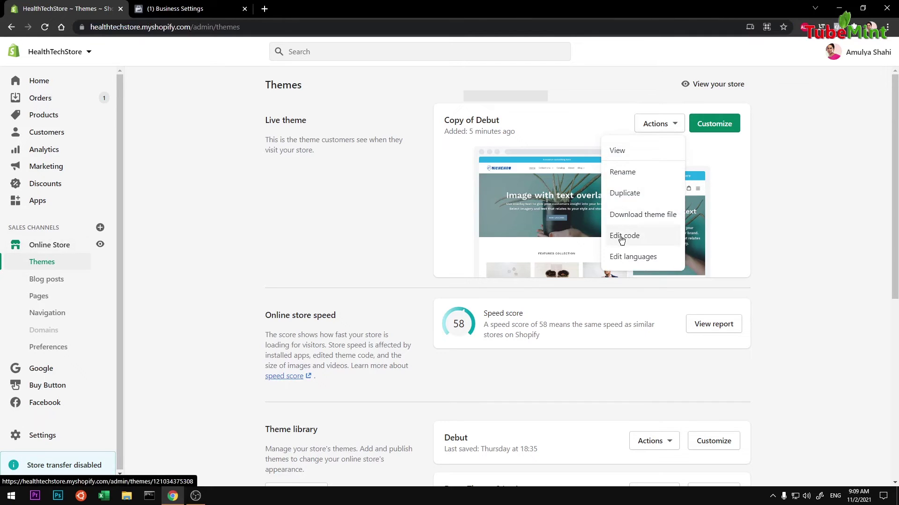
left_click(645, 236)
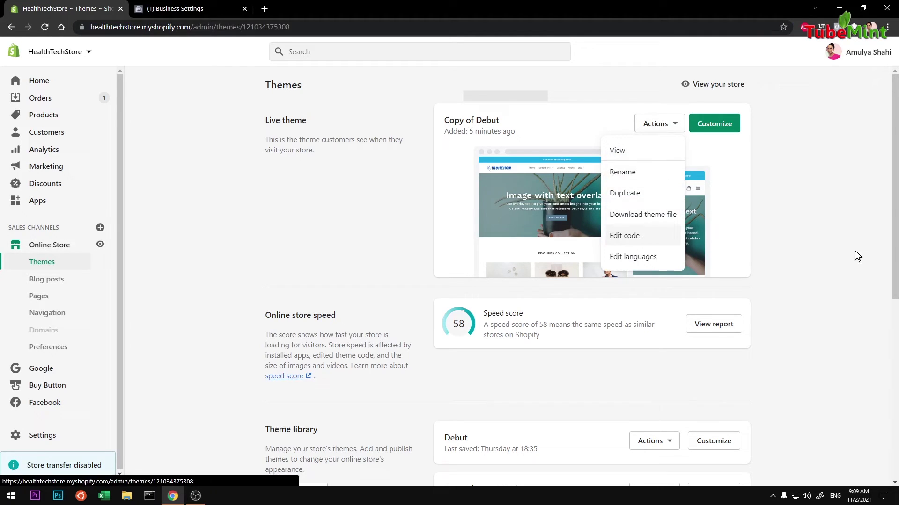
left_click(191, 5)
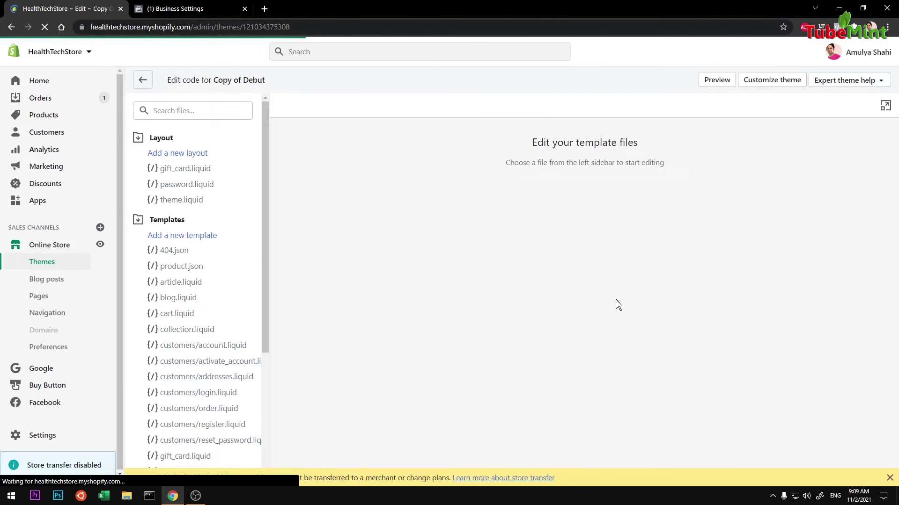
- Paste the Facebook meta tag after the canonical link in theme.liquid's head, save, and open the storefront
left_click(168, 201)
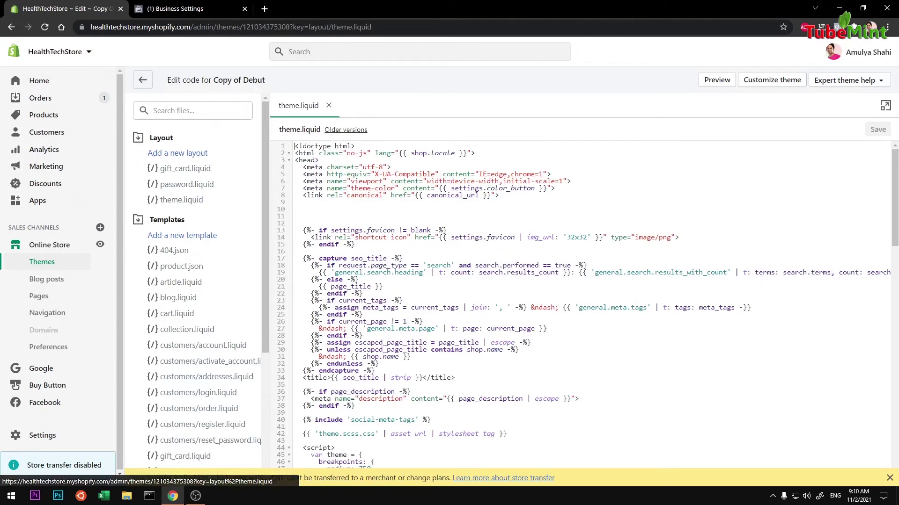
left_click(319, 160)
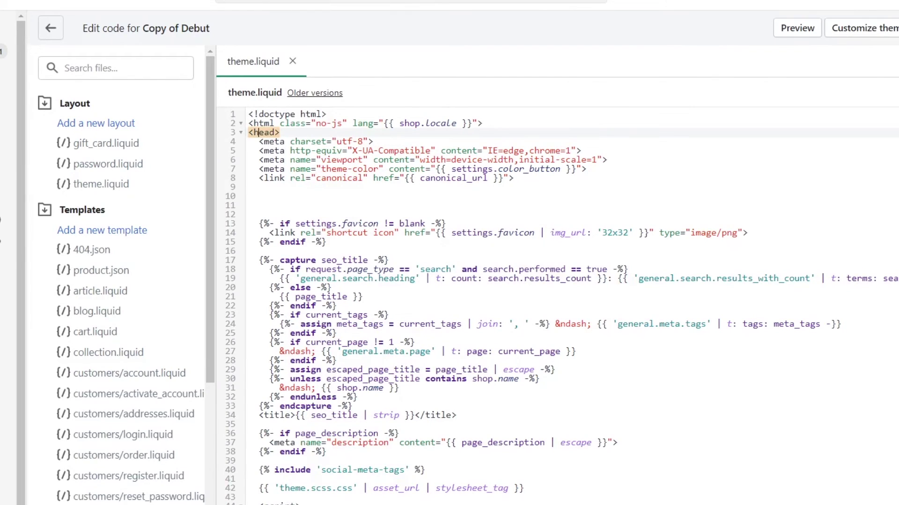
scroll(557, 304, "down", 15)
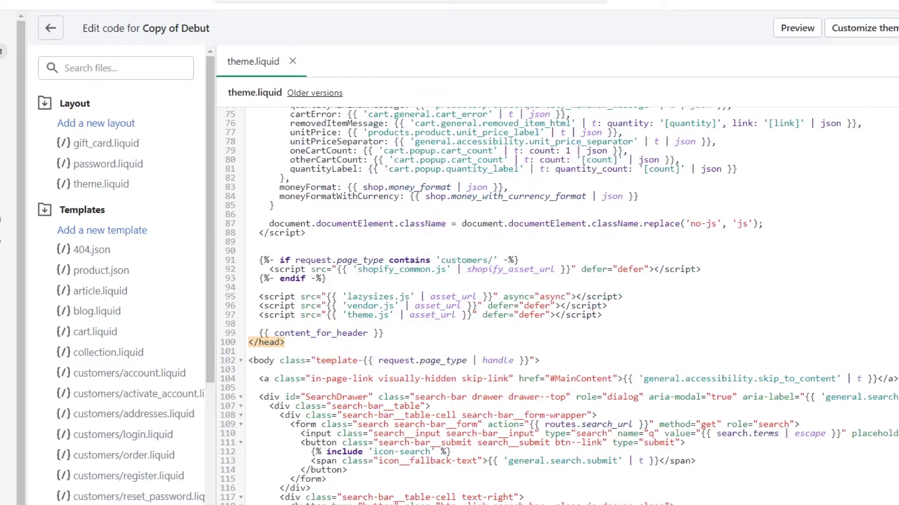
scroll(557, 304, "up", 15)
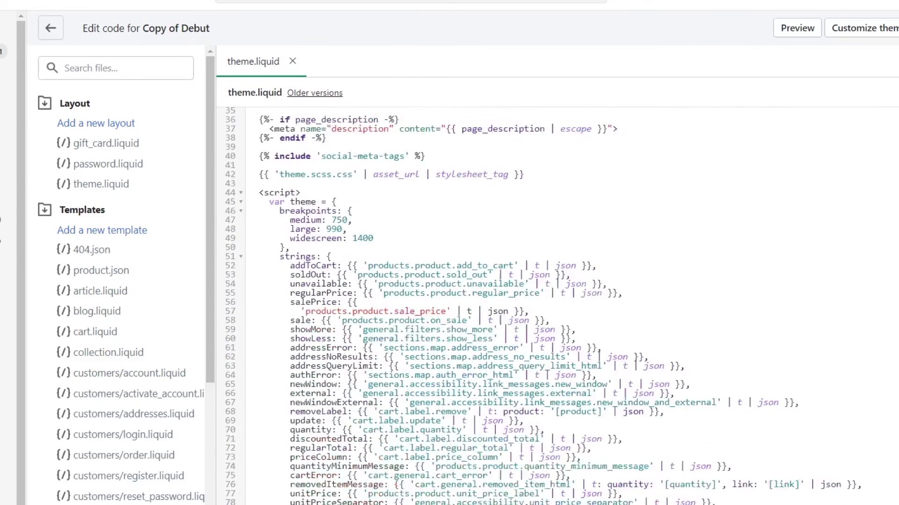
left_click(515, 178)
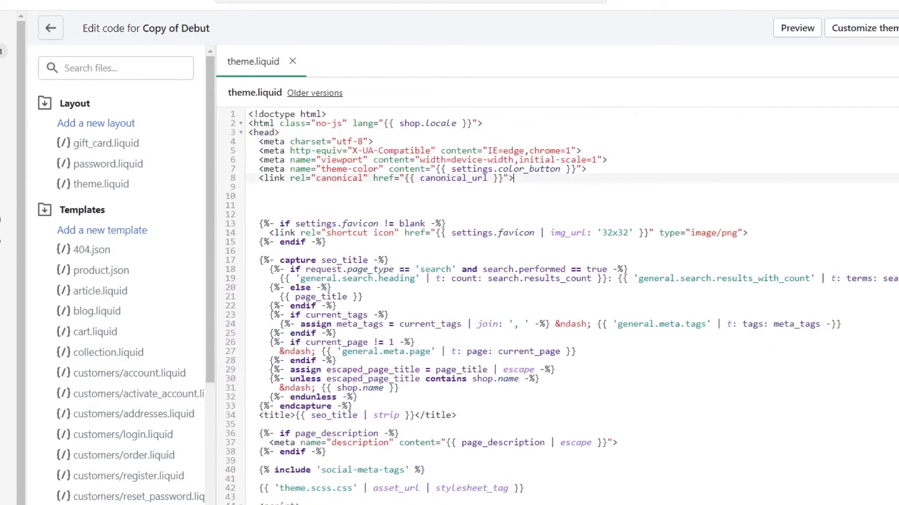
key("Return")
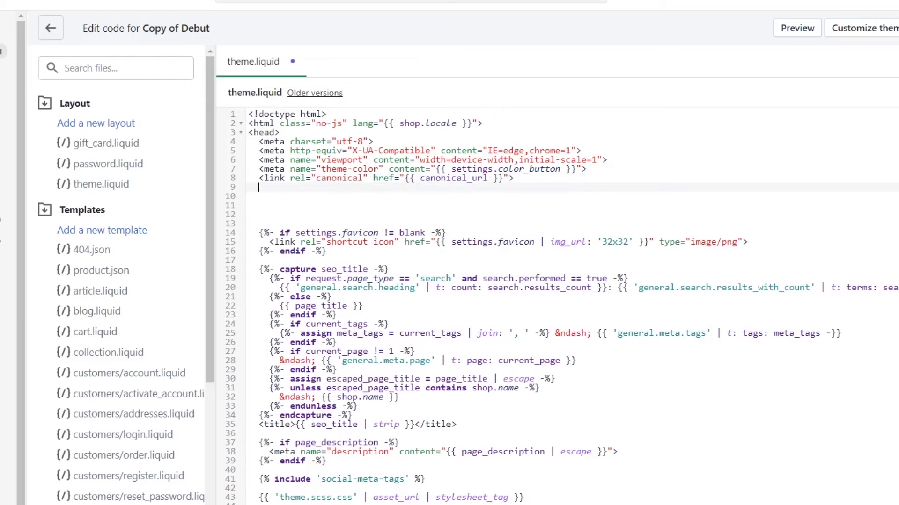
key("ctrl+v")
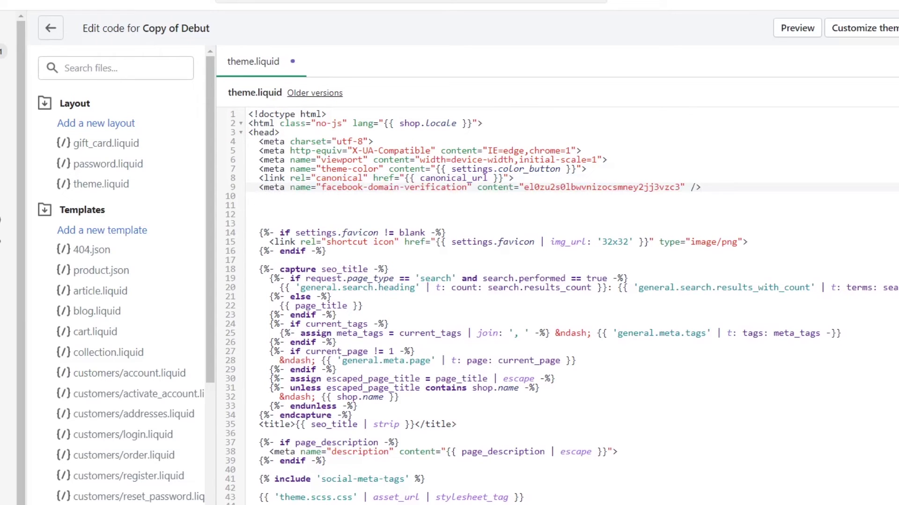
left_click_drag(321, 187, 466, 188)
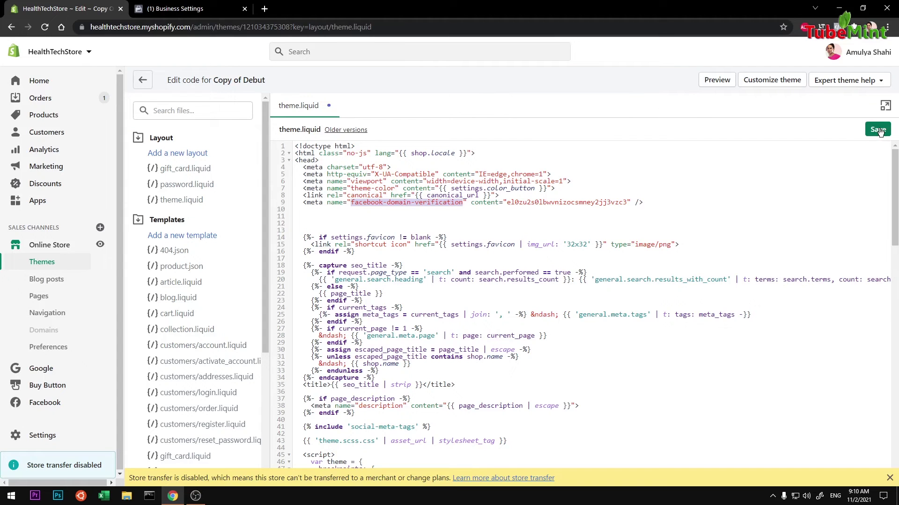
left_click(878, 130)
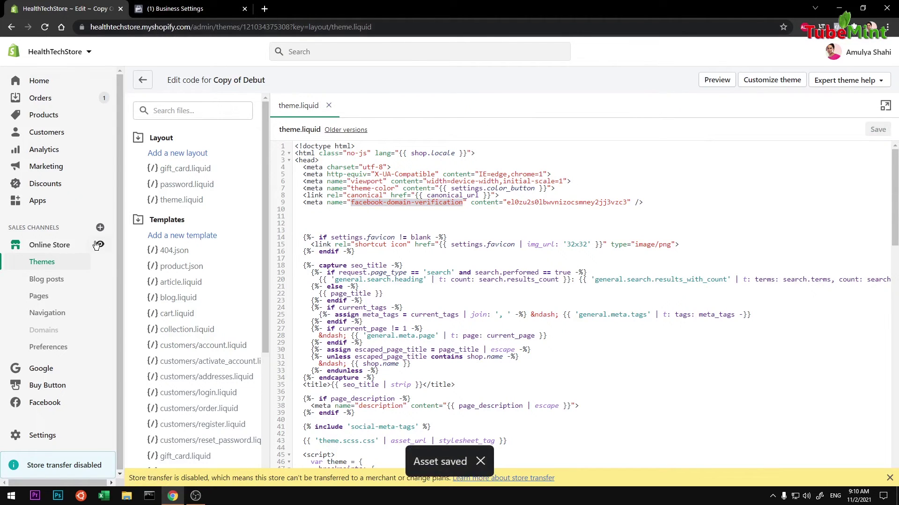
right_click(111, 247)
key("Escape")
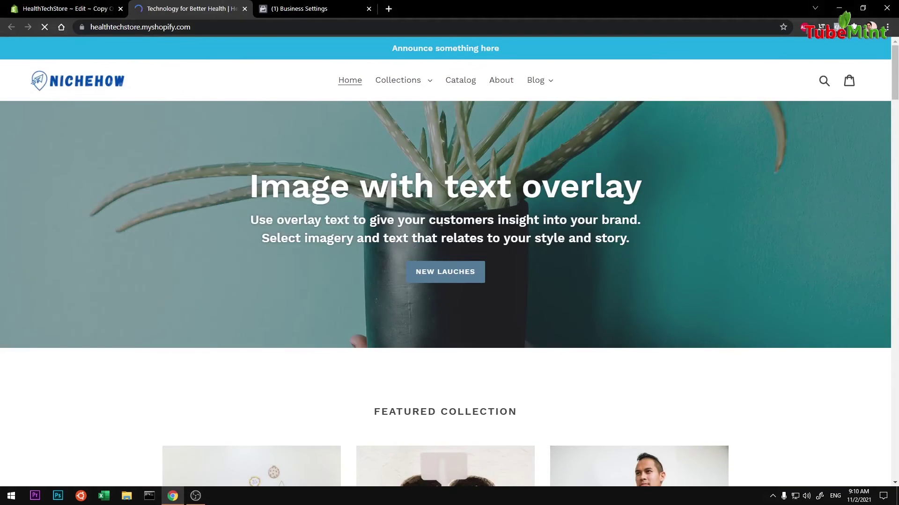
- In DevTools, find the facebook-domain-verification meta tag inside the storefront's <head>
key("F12")
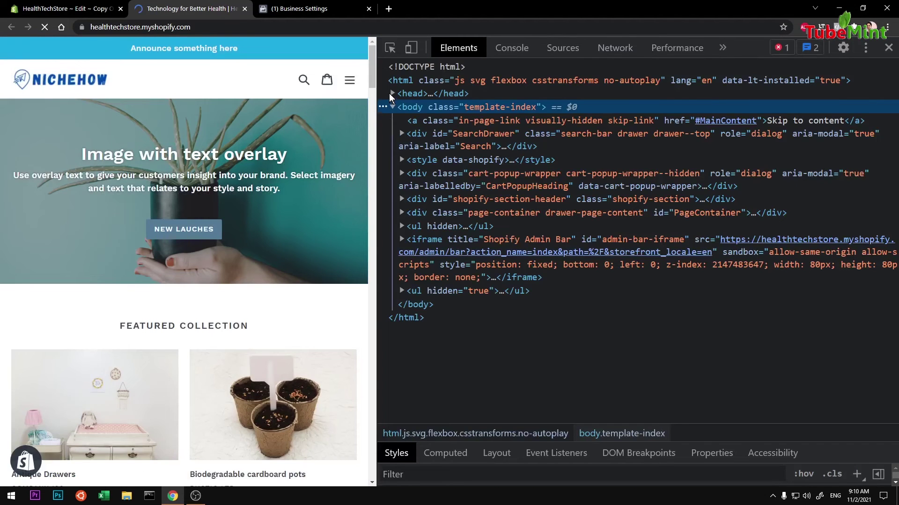
left_click(390, 94)
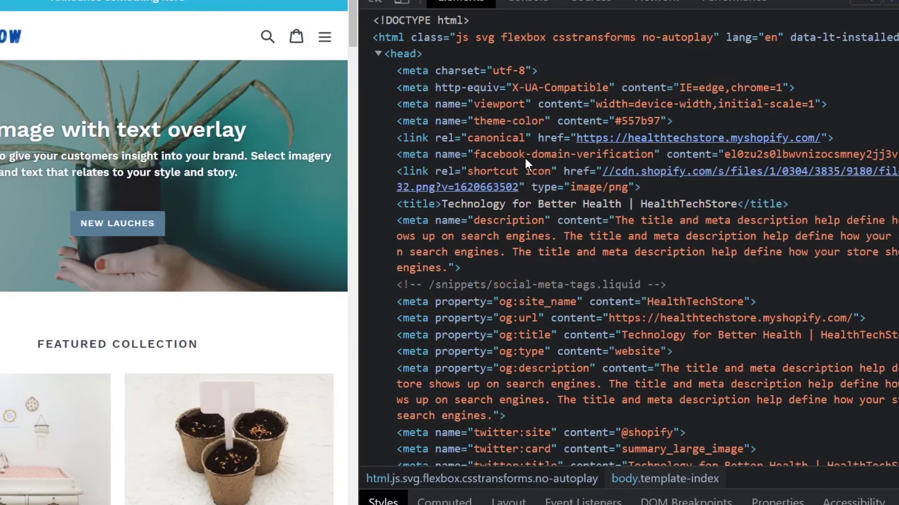
left_click(476, 158)
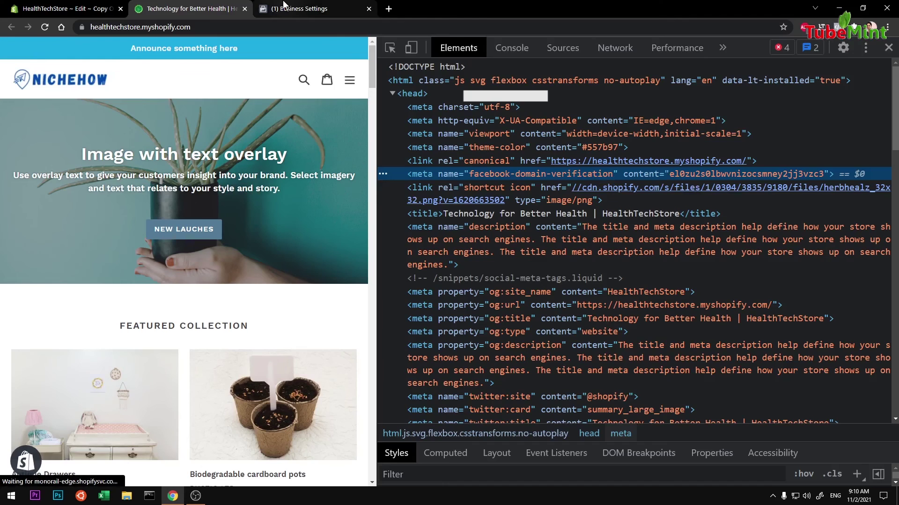
left_click(284, 6)
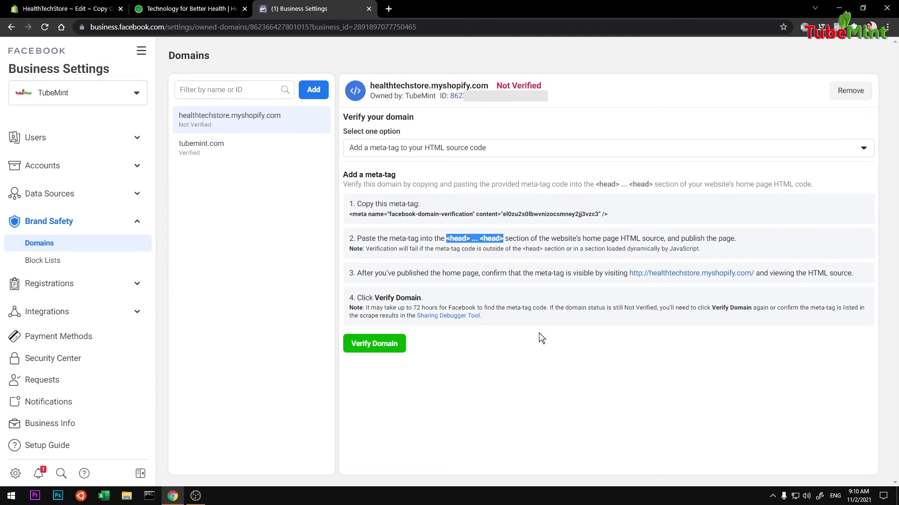
- Verify healthtechstore.myshopify.com and dismiss the confirmation, leaving its status Verified
left_click(543, 370)
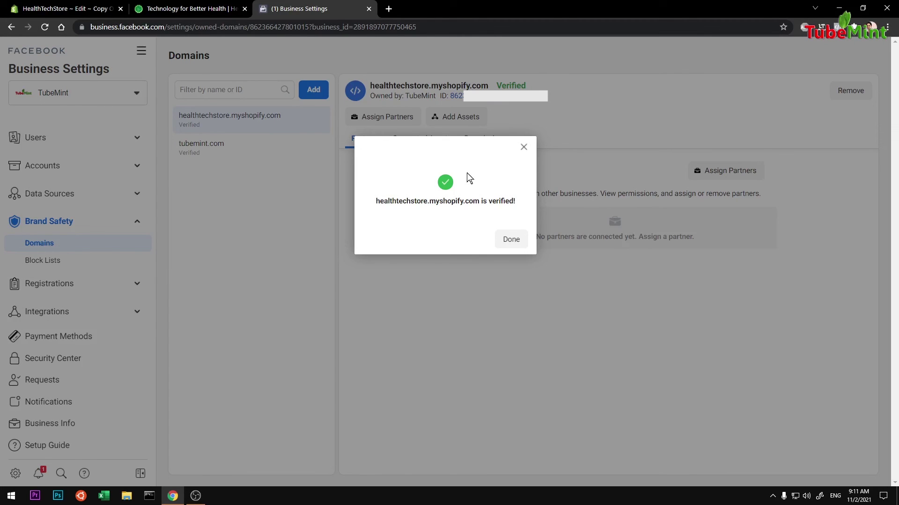
left_click(511, 243)
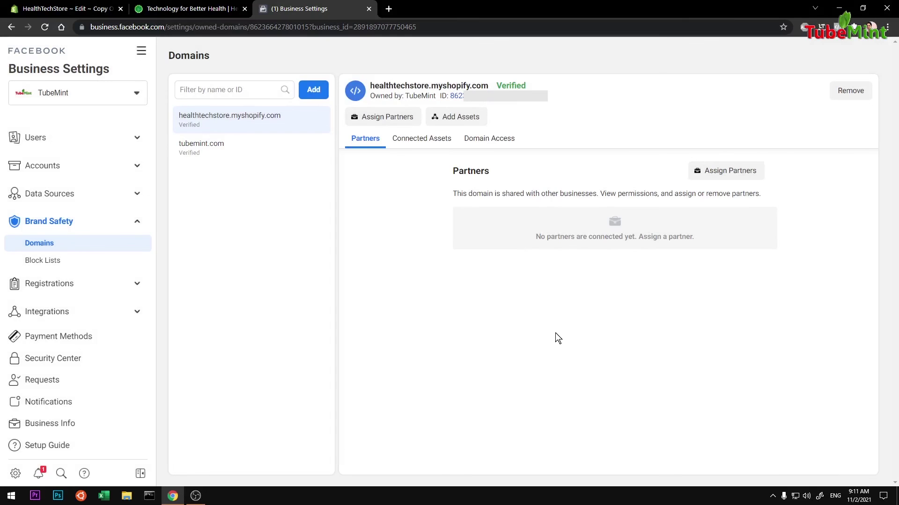
left_click_drag(369, 86, 541, 86)
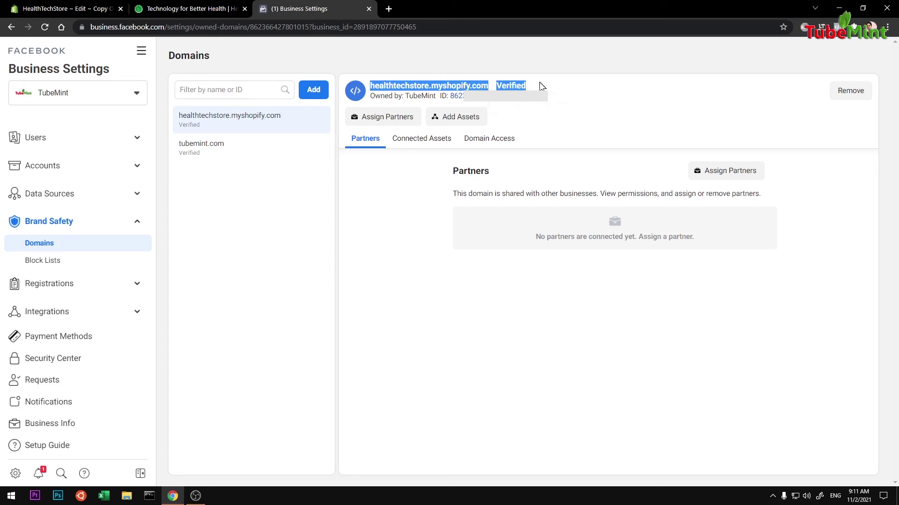
left_click(570, 110)
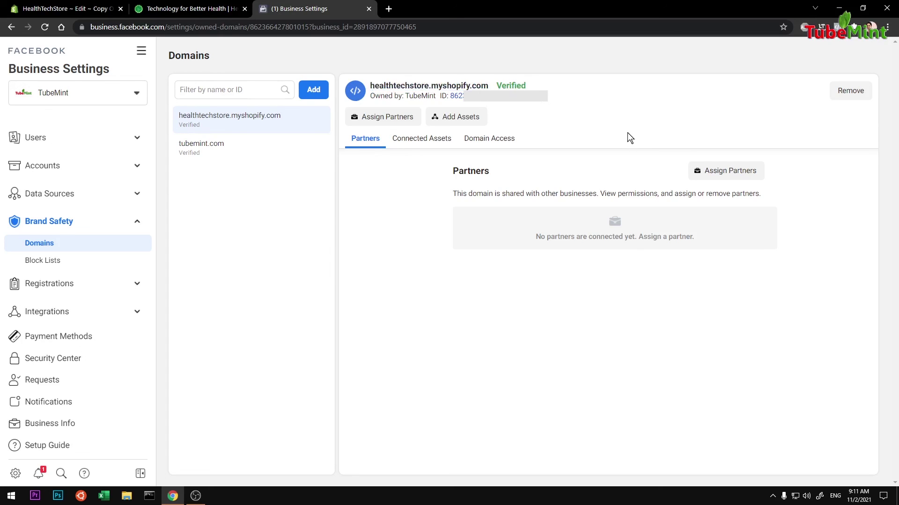